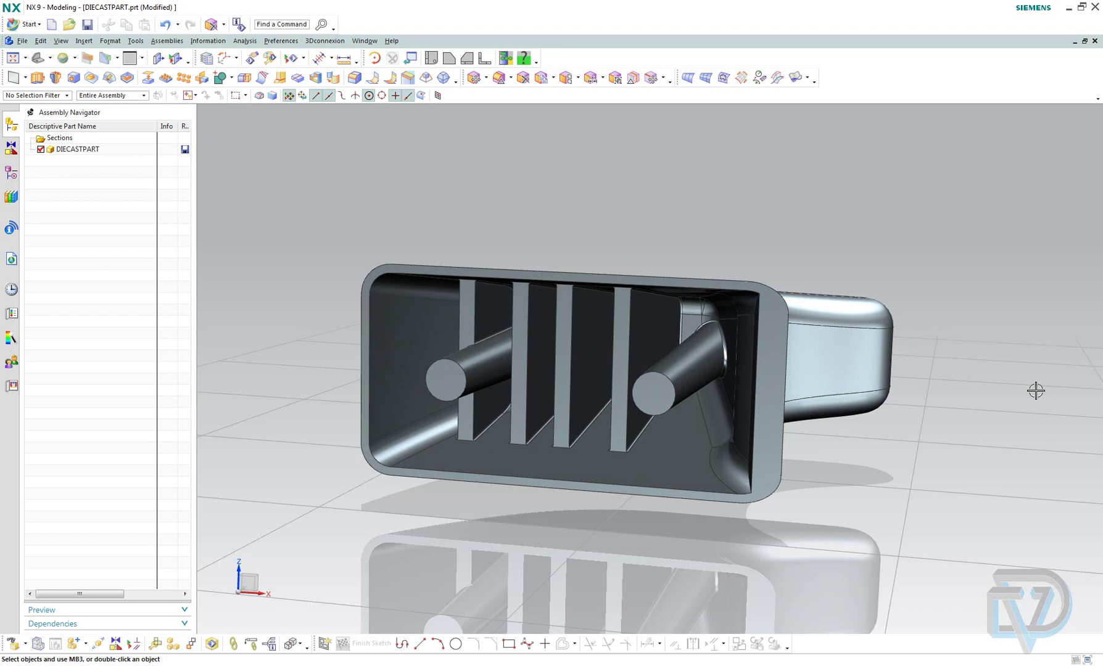
# Start a synchronous Delete Face operation on the die-cast part and set its type to Blend Size.
pyautogui.moveTo(830, 217)
pyautogui.mouseDown(button='middle')
pyautogui.moveTo(820, 236)
pyautogui.moveTo(826, 216)
pyautogui.mouseUp(button='middle')
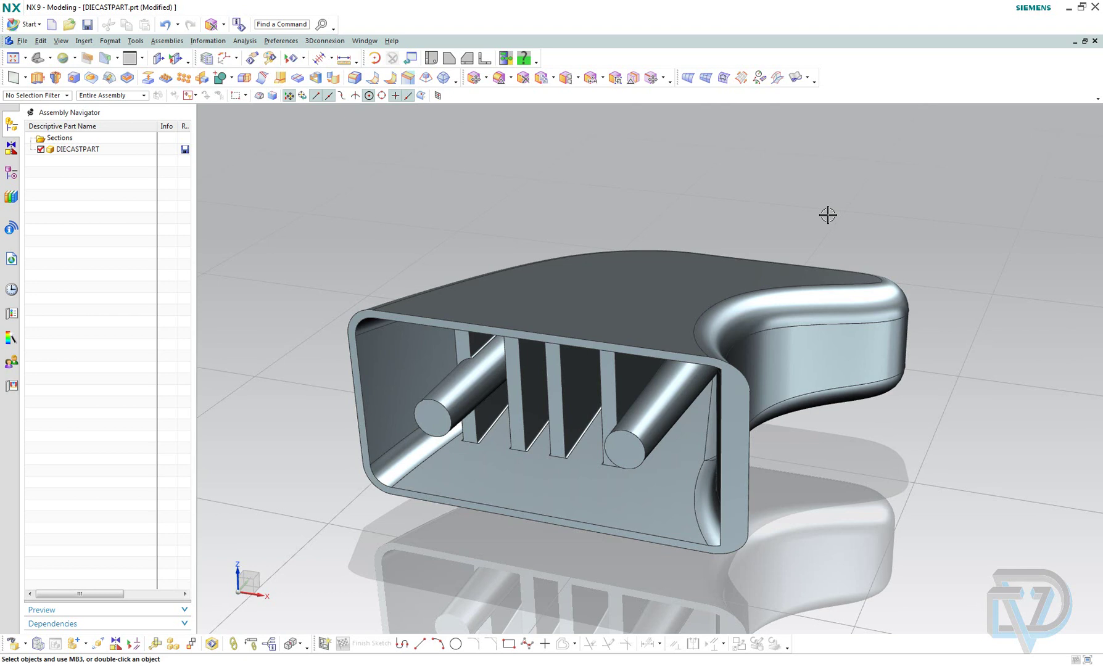
pyautogui.click(83, 41)
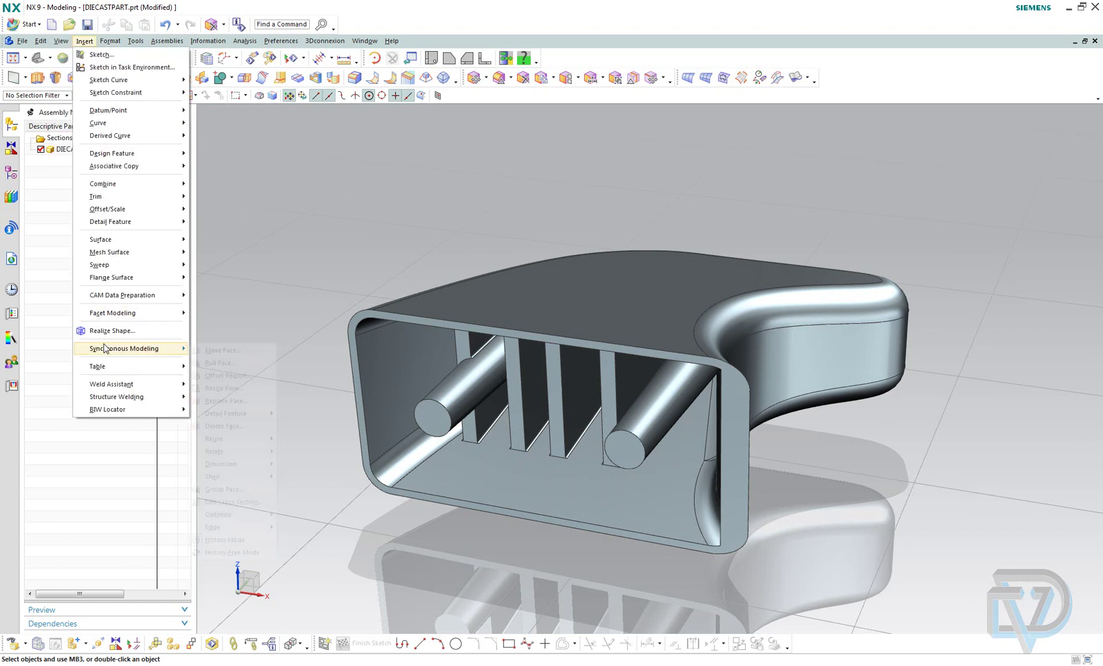
pyautogui.moveTo(102, 348)
pyautogui.click(224, 427)
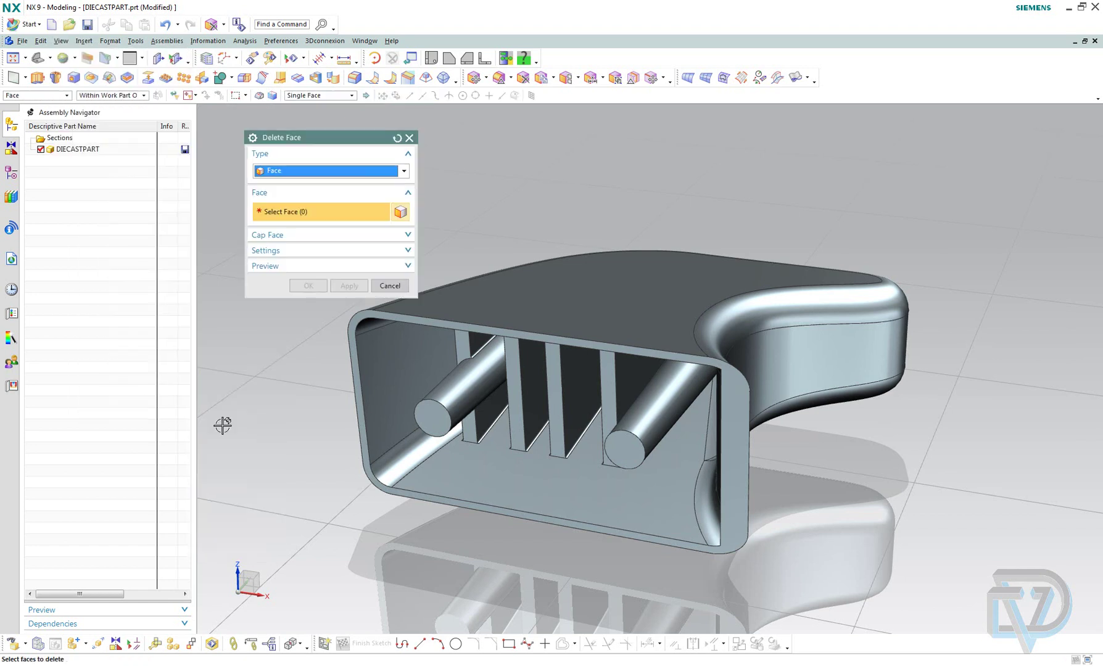
pyautogui.click(284, 173)
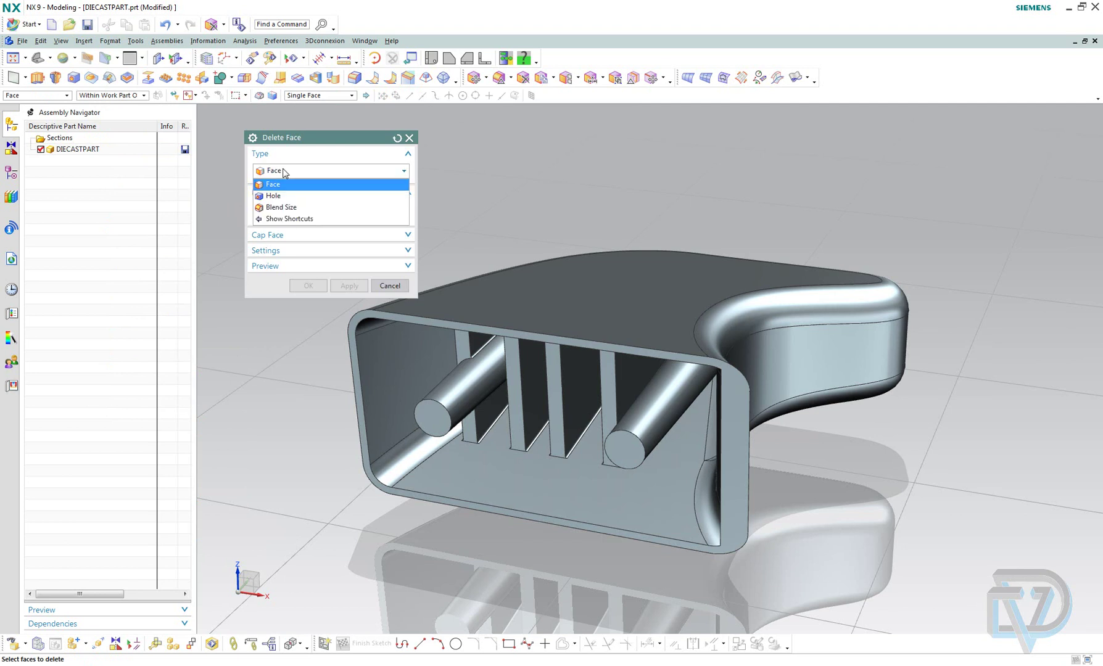
pyautogui.click(274, 213)
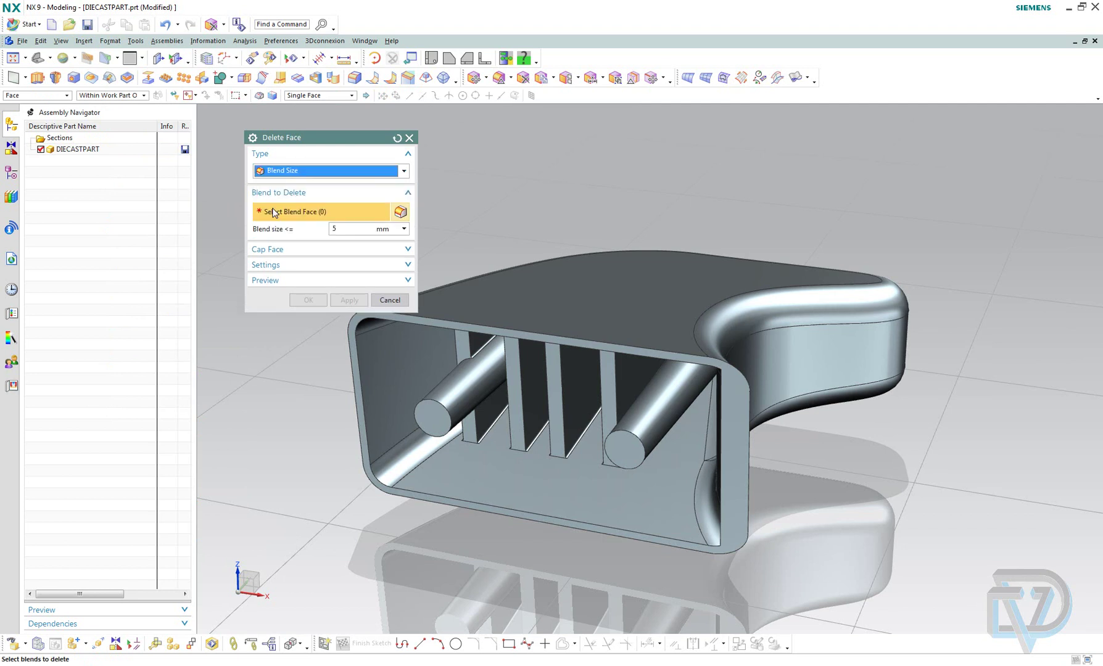
# Set the blend size limit to 5 mm and select the blend faces around the internal ribs and pins.
pyautogui.click(316, 229)
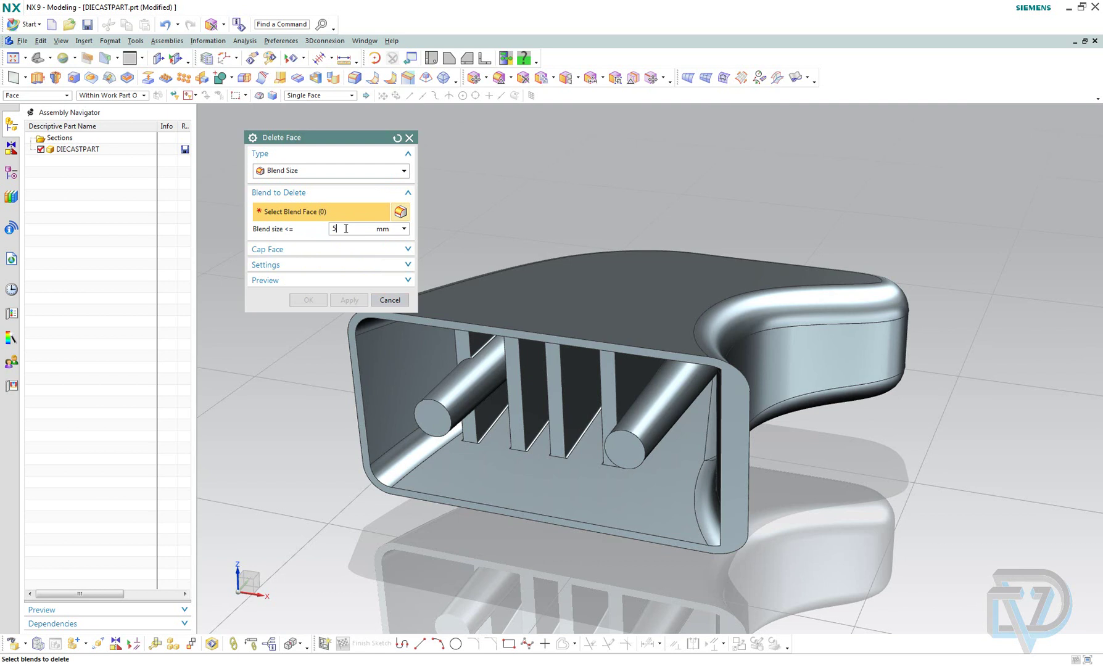
pyautogui.press('Return')
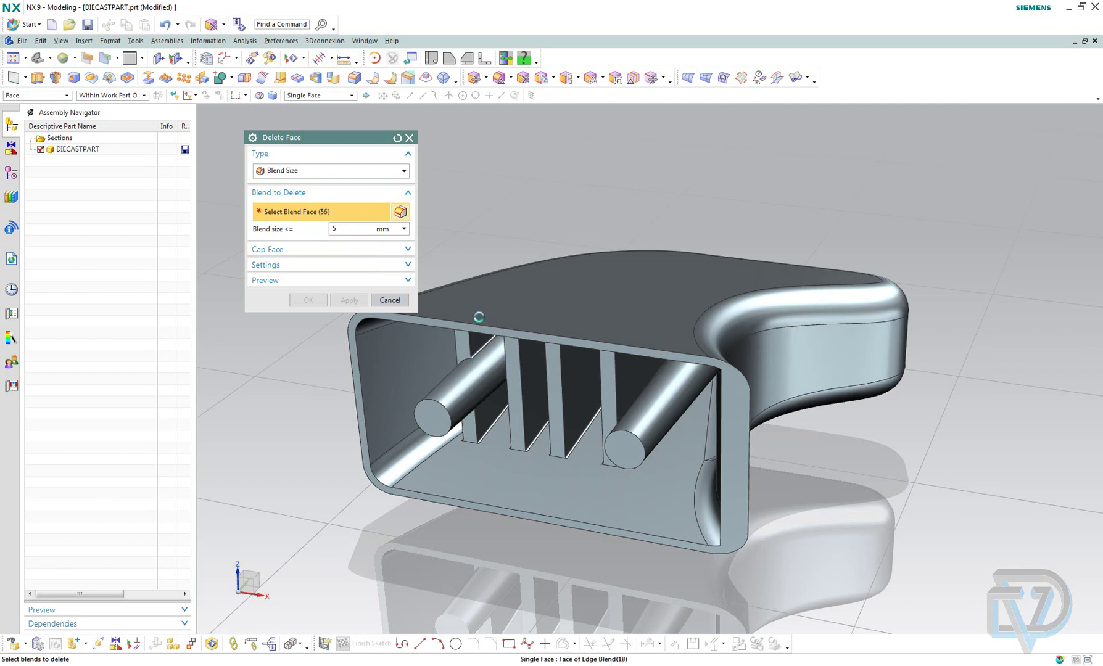
pyautogui.click(479, 349)
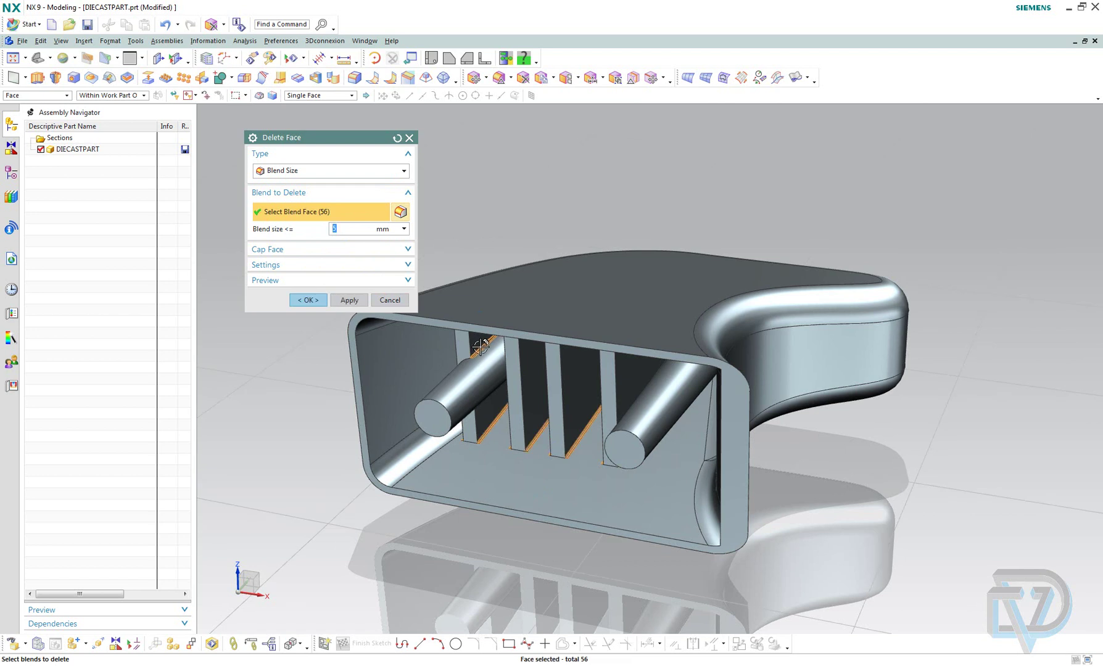
pyautogui.scroll(4, 481, 346)
pyautogui.moveTo(486, 342)
pyautogui.mouseDown(button='middle')
pyautogui.moveTo(503, 328)
pyautogui.moveTo(493, 315)
pyautogui.moveTo(498, 340)
pyautogui.moveTo(500, 325)
pyautogui.mouseUp(button='middle')
pyautogui.scroll(-5, 494, 322)
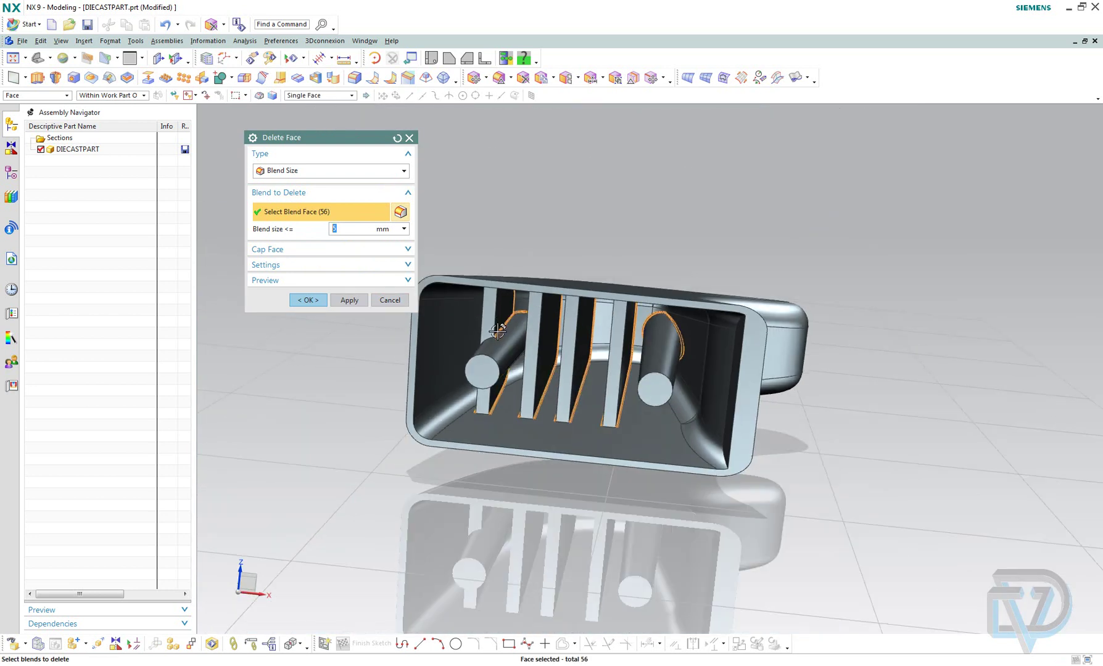
pyautogui.scroll(5, 493, 320)
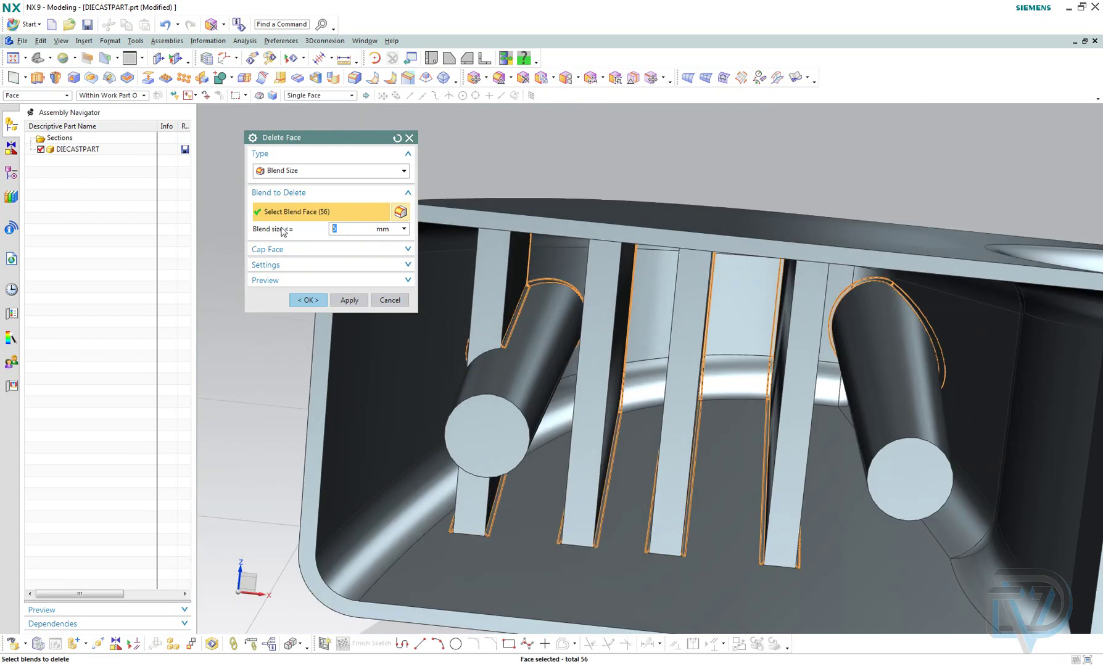
# Set the blend size limit to 0.1 mm and check which blends on the ribs and pins are selected.
pyautogui.press('Return')
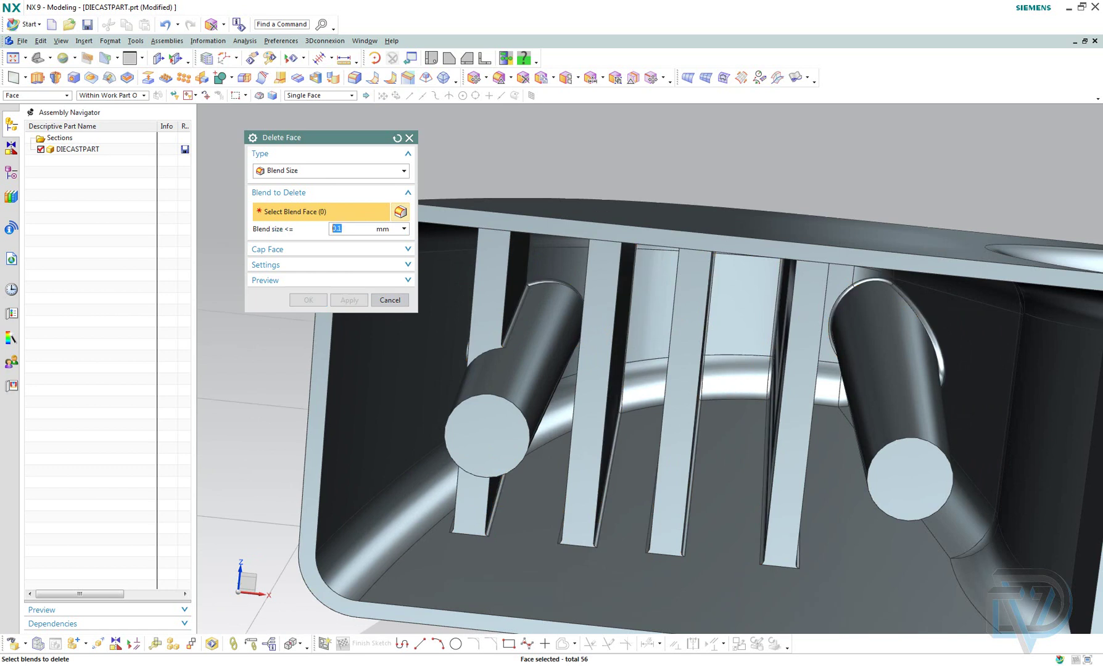
pyautogui.scroll(-3, 467, 306)
pyautogui.moveTo(630, 341); pyautogui.dragTo(563, 396, button='middle')
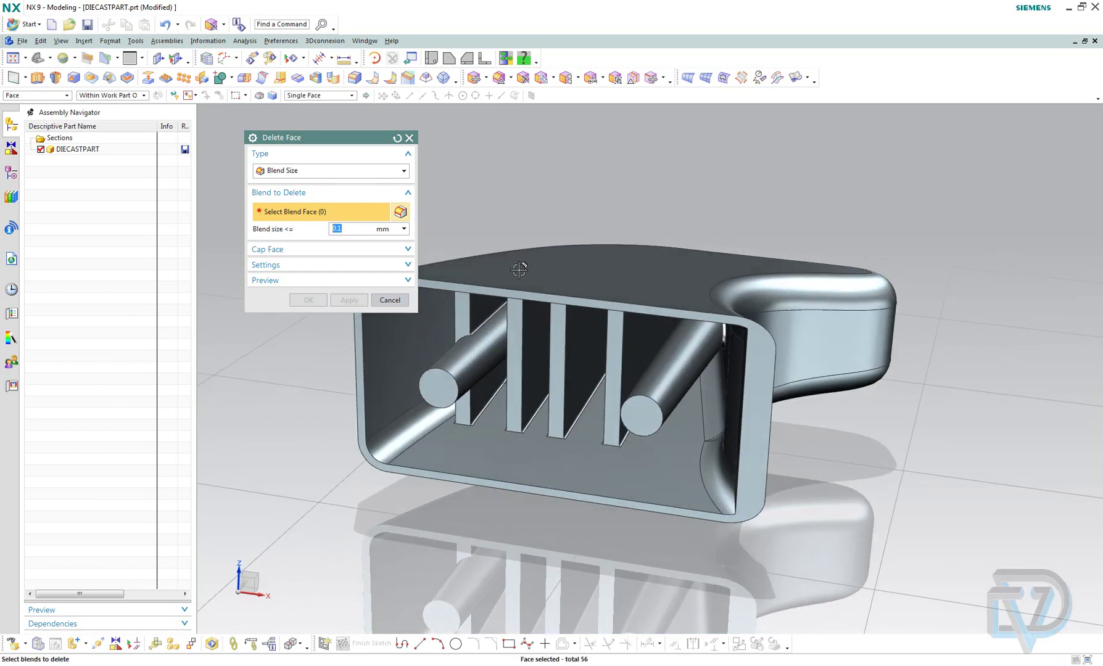
pyautogui.scroll(5, 519, 268)
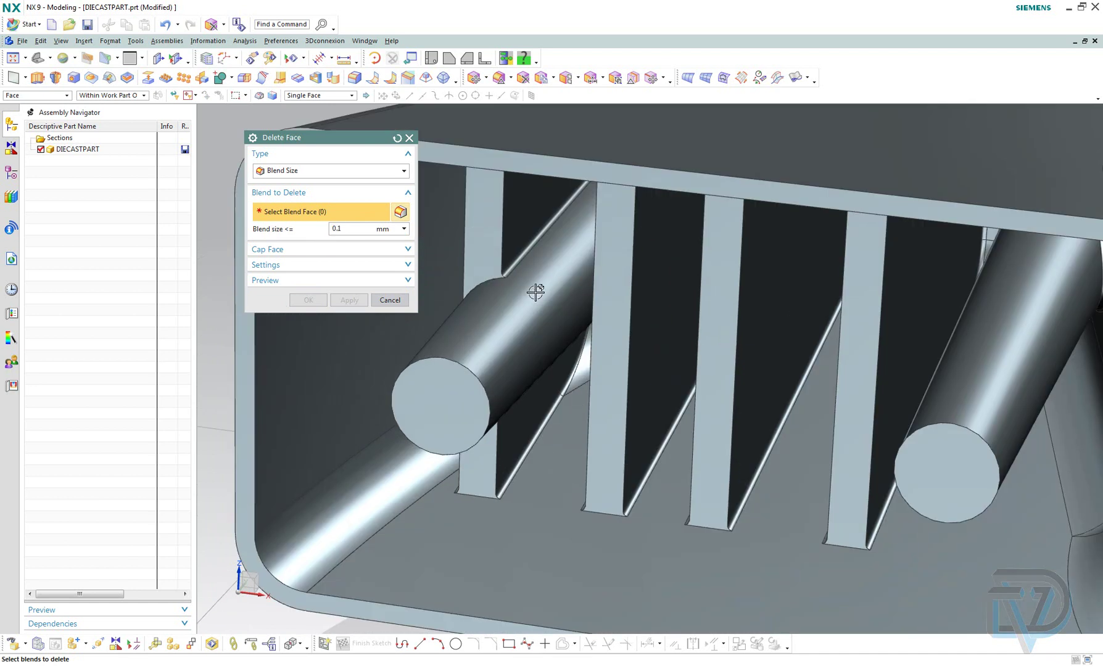
pyautogui.hotkey('ctrl', 'f')
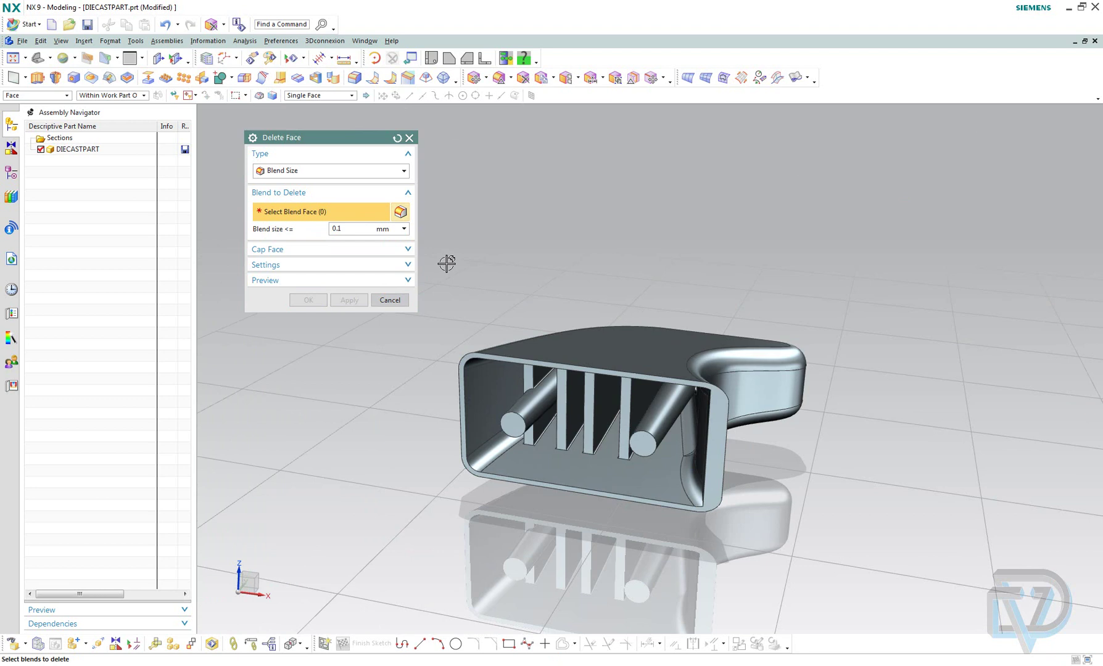
# Select the blend faces across the whole part with a blend size limit of 0.5 mm.
pyautogui.moveTo(447, 264); pyautogui.dragTo(867, 577)
pyautogui.moveTo(446, 253); pyautogui.dragTo(928, 550)
pyautogui.moveTo(929, 239); pyautogui.dragTo(527, 511)
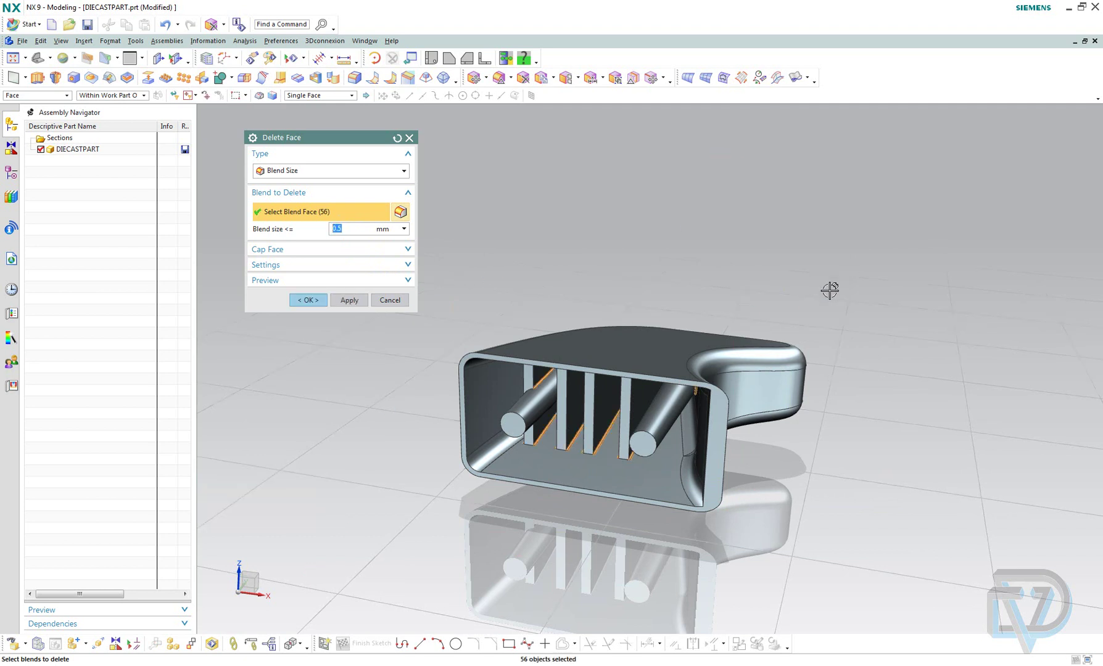
pyautogui.moveTo(645, 523); pyautogui.dragTo(656, 495, button='middle')
pyautogui.moveTo(667, 276); pyautogui.dragTo(591, 217, button='middle')
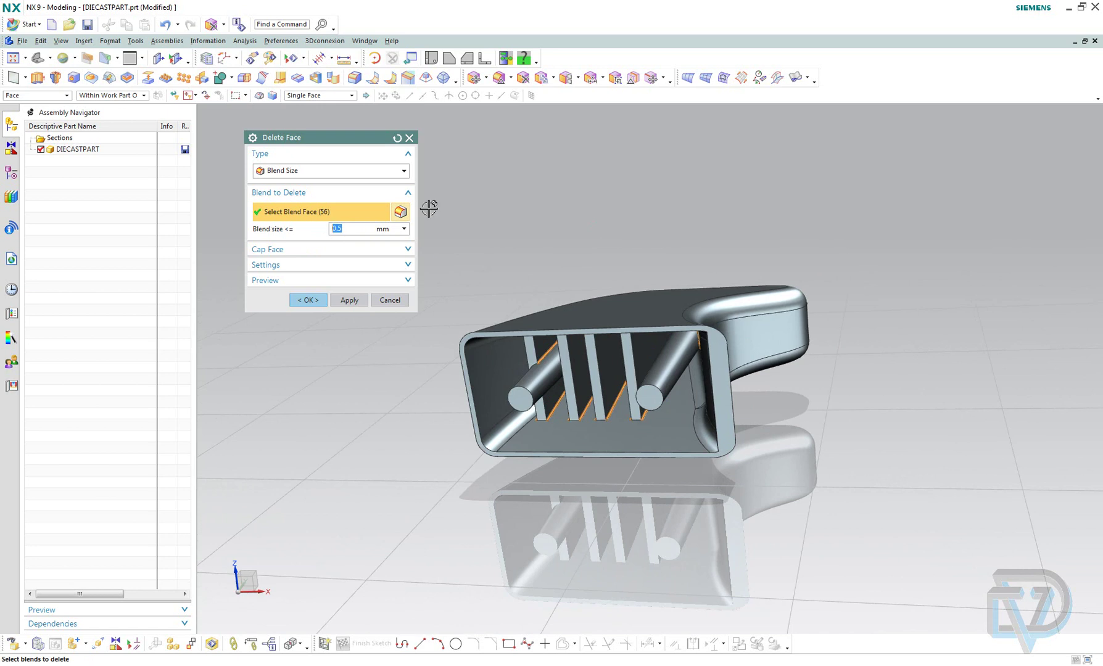
# Try blend size limits of 6 mm and 7 mm to include the larger internal blends in the selection.
pyautogui.write('6')
pyautogui.scroll(2, 356, 585)
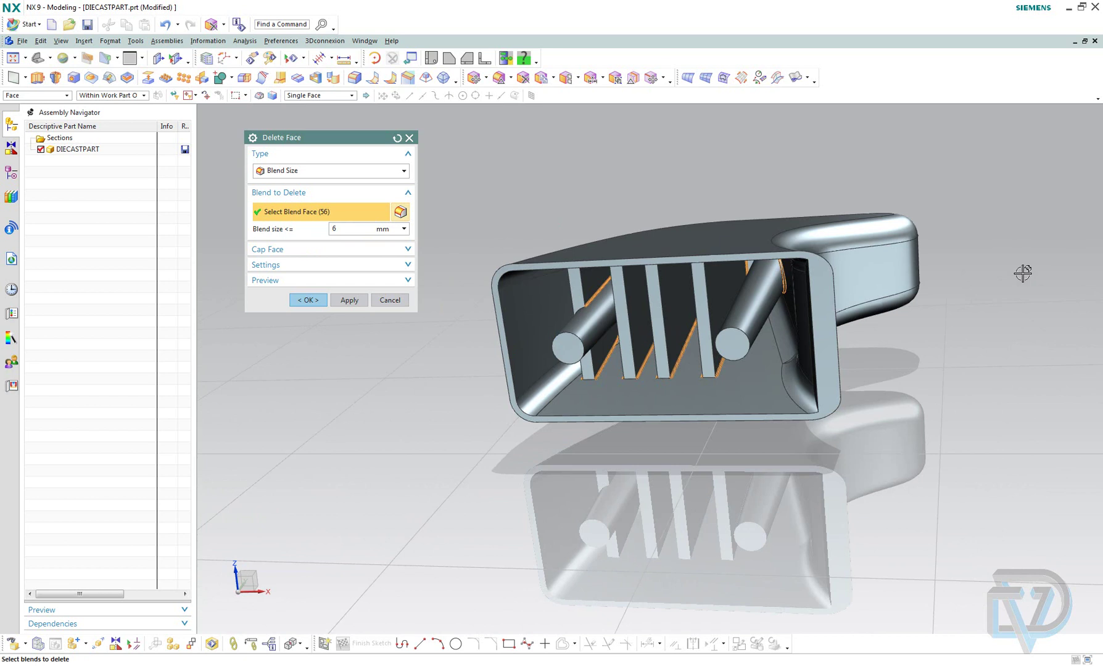
pyautogui.scroll(-4, 995, 391)
pyautogui.scroll(2, 1018, 341)
pyautogui.keyDown('shift'); pyautogui.moveTo(1017, 341); pyautogui.dragTo(830, 251, button='middle'); pyautogui.keyUp('shift')
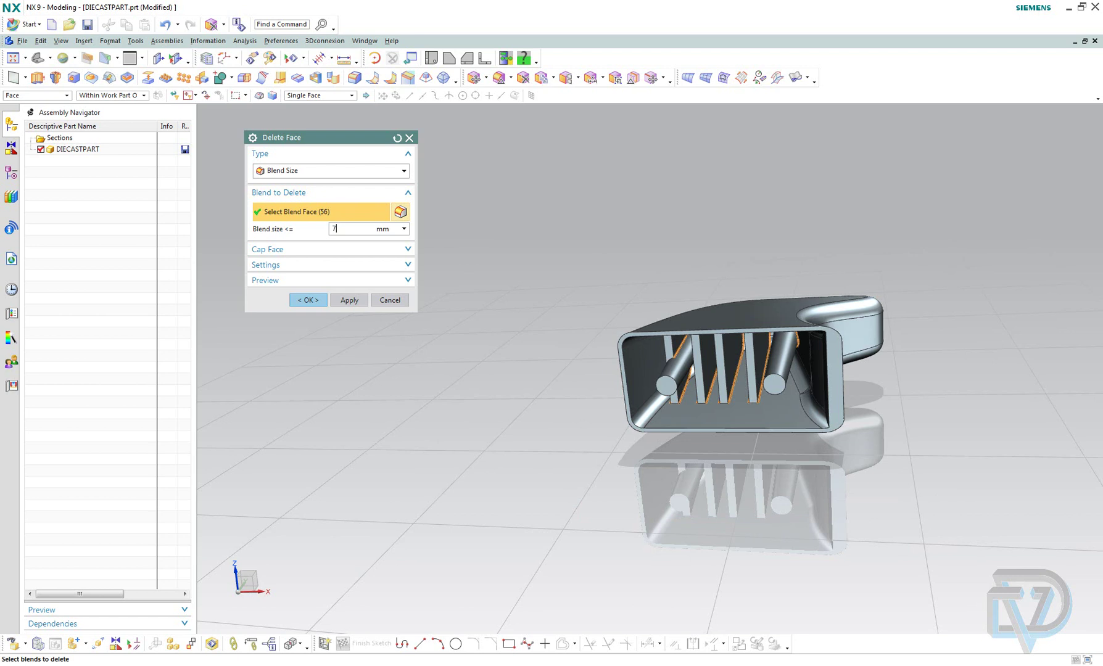
pyautogui.press('Return')
pyautogui.moveTo(808, 322); pyautogui.dragTo(766, 311, button='middle')
pyautogui.scroll(-5, 812, 340)
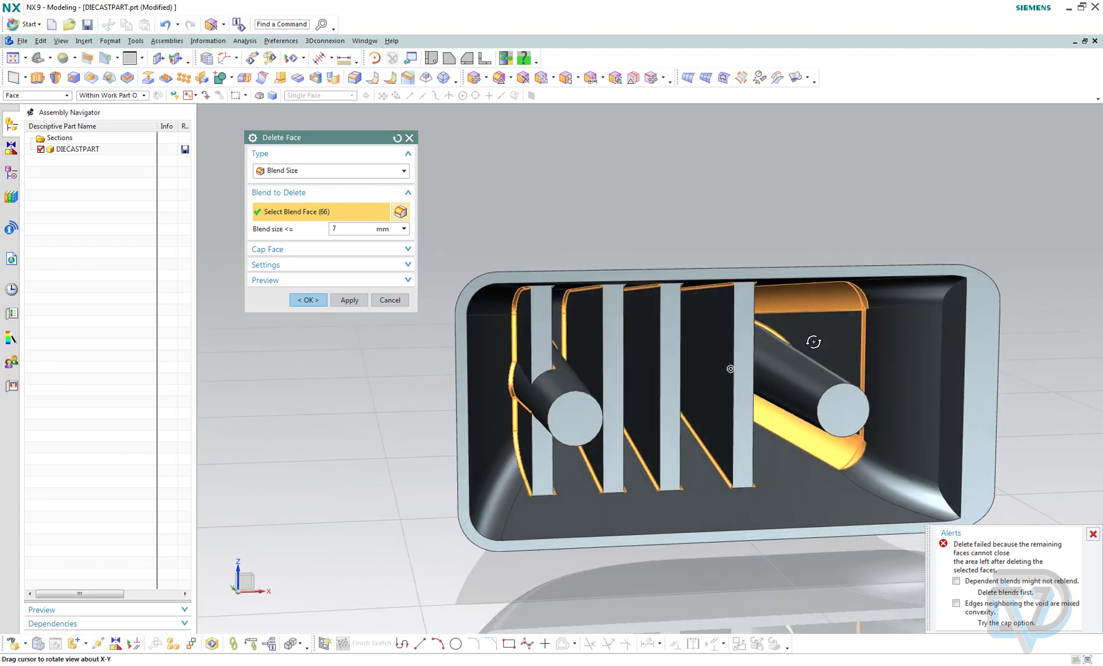
# Set the blend size limit to 0.5 mm for the blends selected across the part.
pyautogui.moveTo(645, 242); pyautogui.dragTo(967, 456)
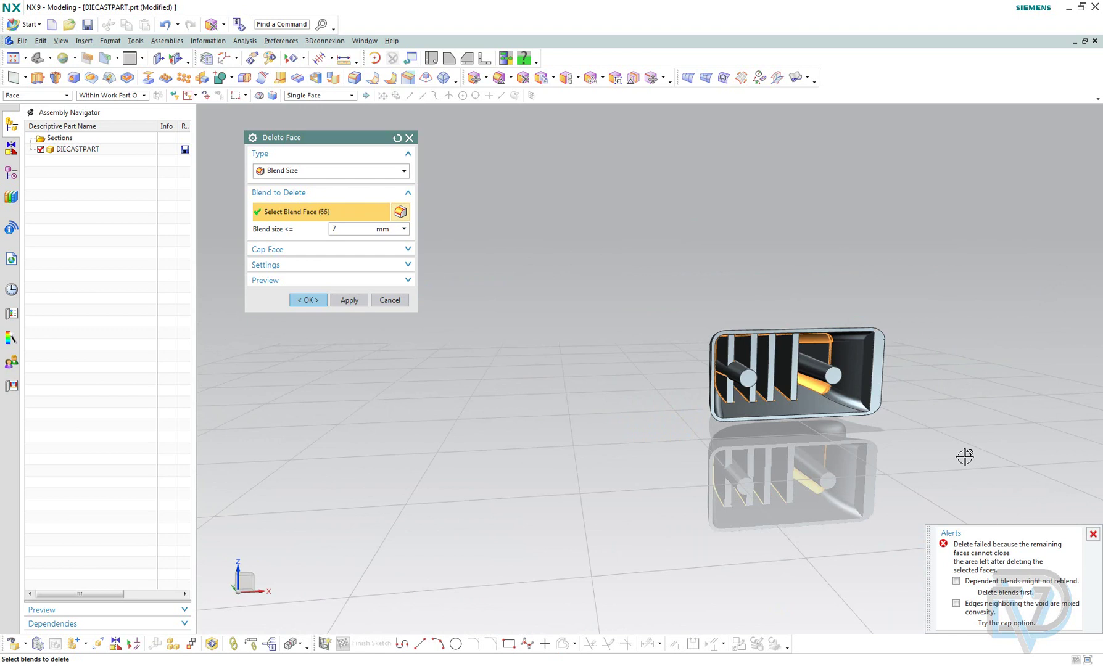
pyautogui.scroll(4, 868, 372)
pyautogui.doubleClick(344, 228)
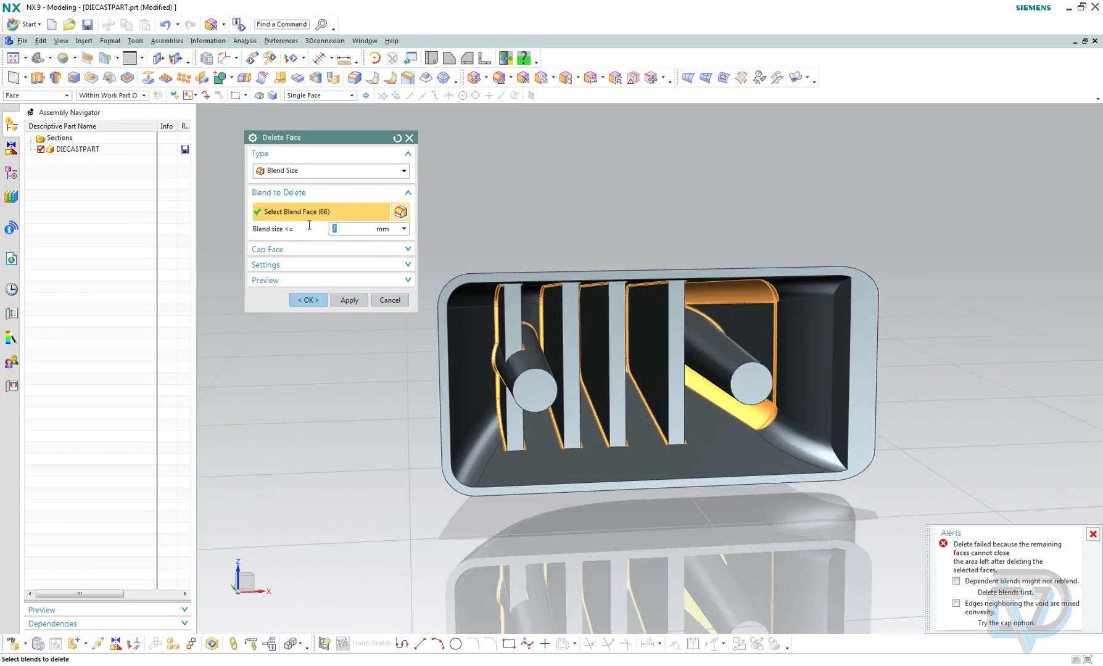
pyautogui.write('0.5')
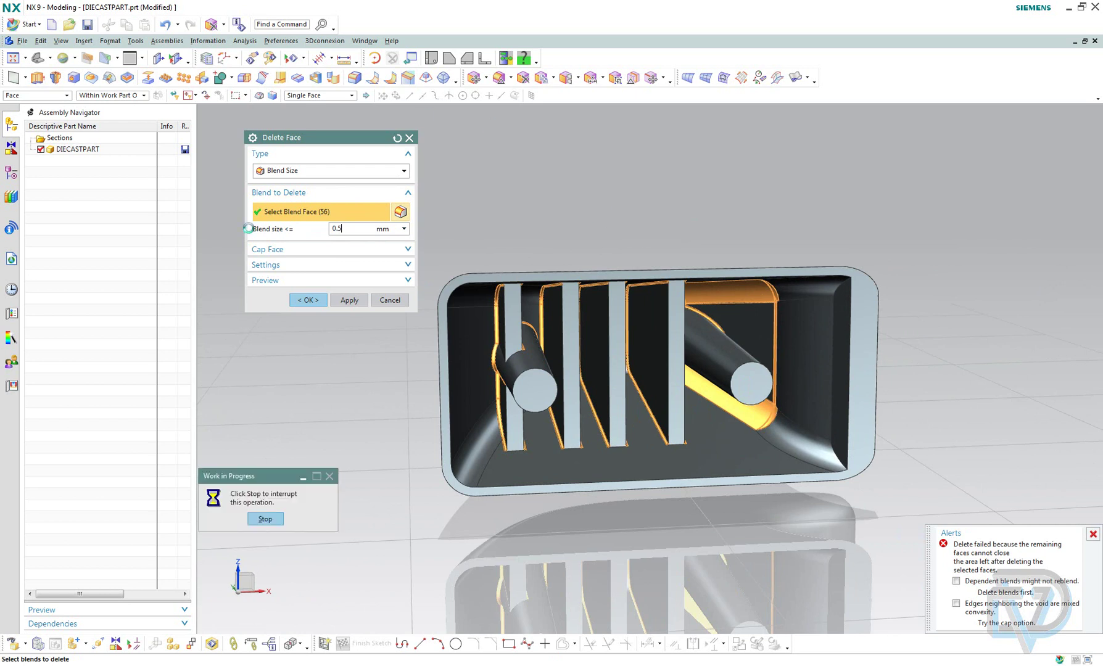
# Delete the selected small blends from the internal ribs and pins, and inspect the cavity.
pyautogui.moveTo(780, 211); pyautogui.dragTo(791, 235, button='middle')
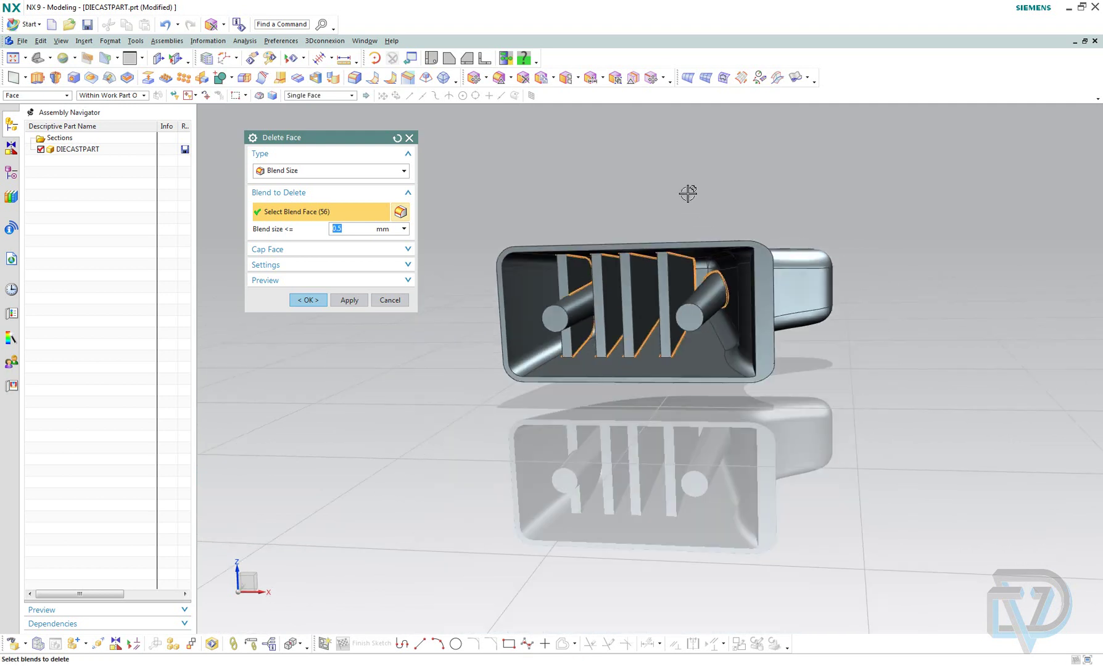
pyautogui.moveTo(687, 194); pyautogui.dragTo(728, 253, button='middle')
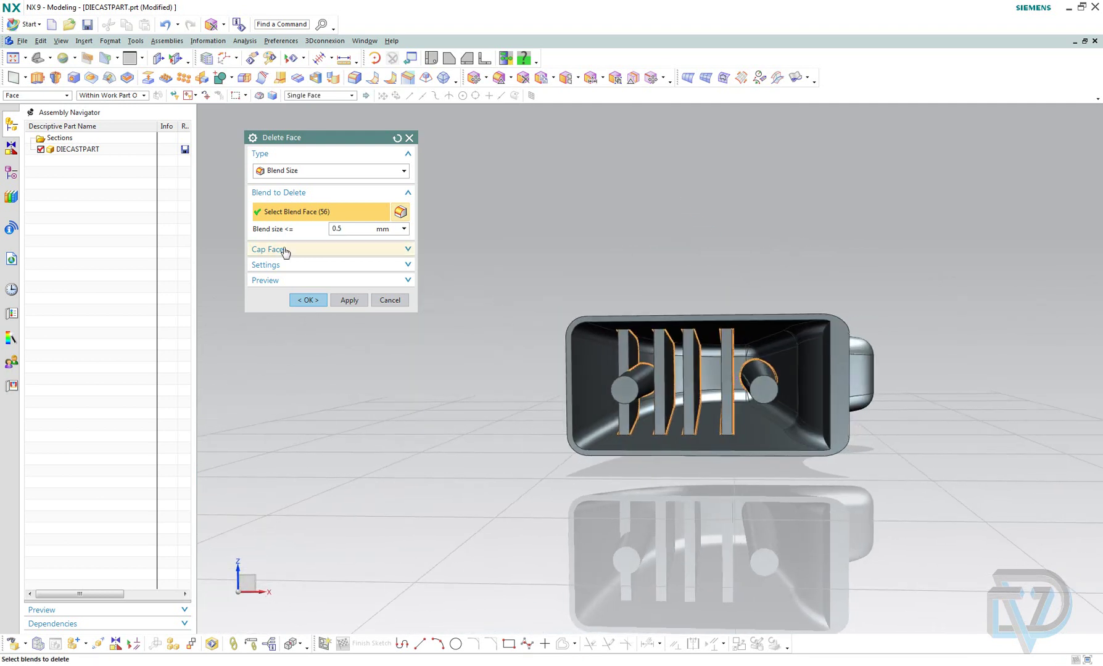
pyautogui.click(307, 301)
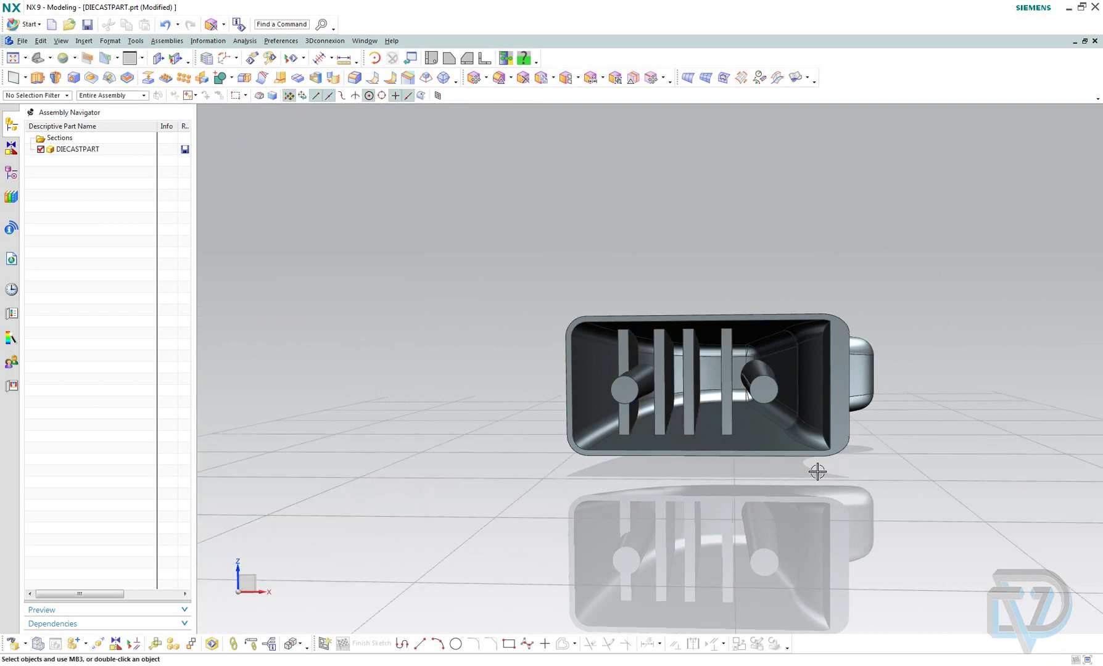
pyautogui.scroll(5, 818, 468)
pyautogui.moveTo(702, 414); pyautogui.dragTo(684, 445, button='middle')
pyautogui.moveTo(706, 503); pyautogui.dragTo(717, 509, button='middle')
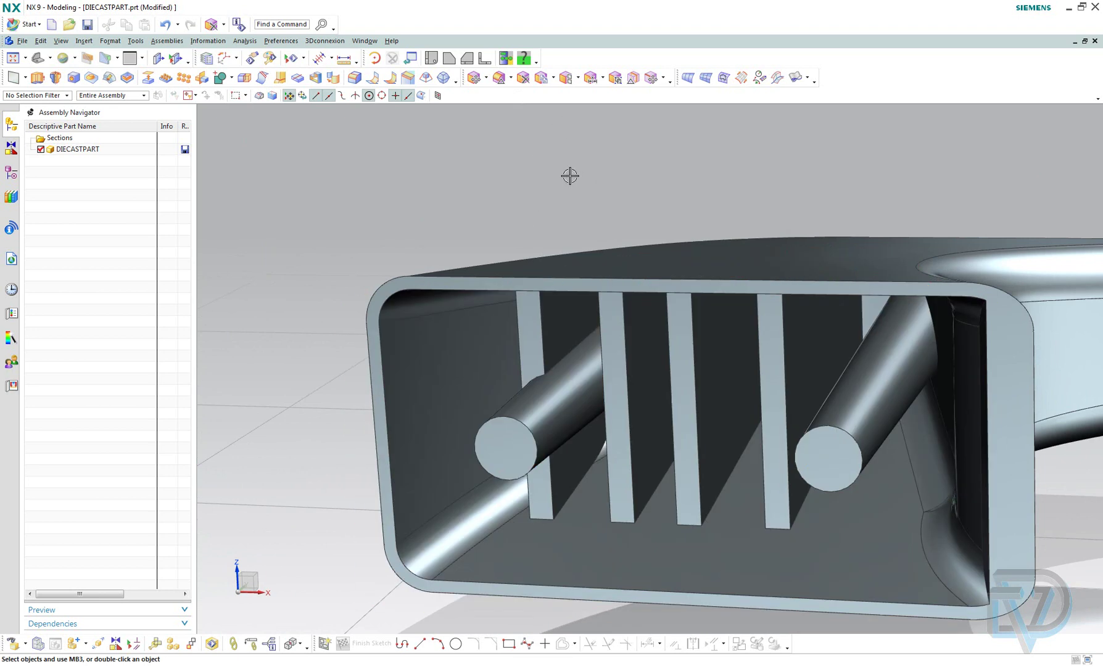
pyautogui.scroll(-3, 490, 234)
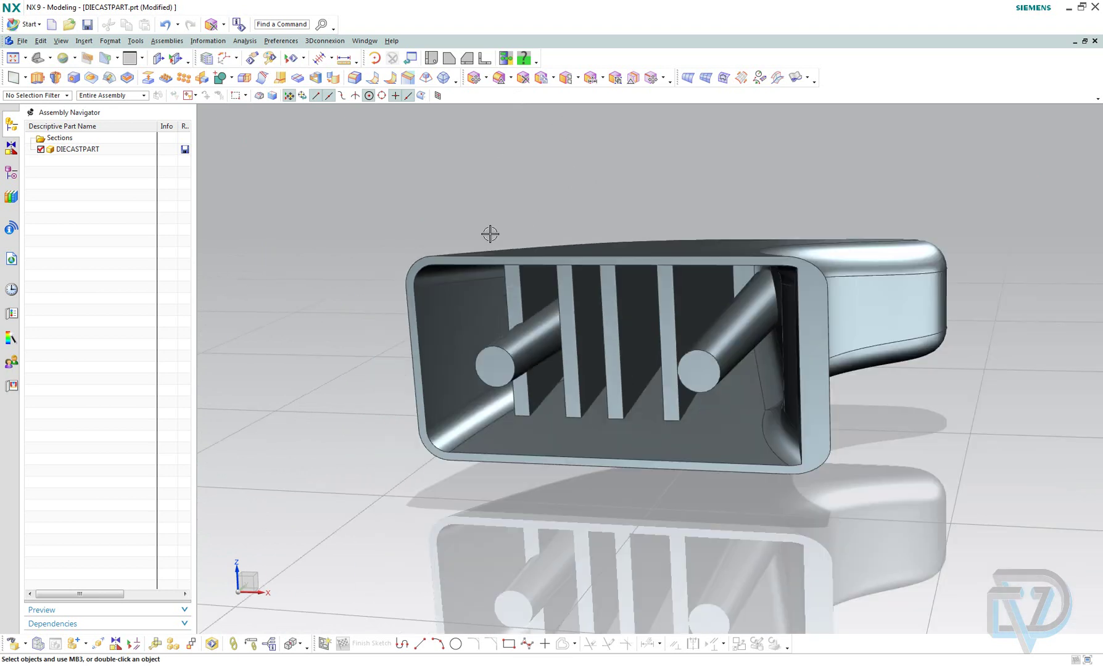
pyautogui.moveTo(545, 202); pyautogui.dragTo(576, 203, button='middle')
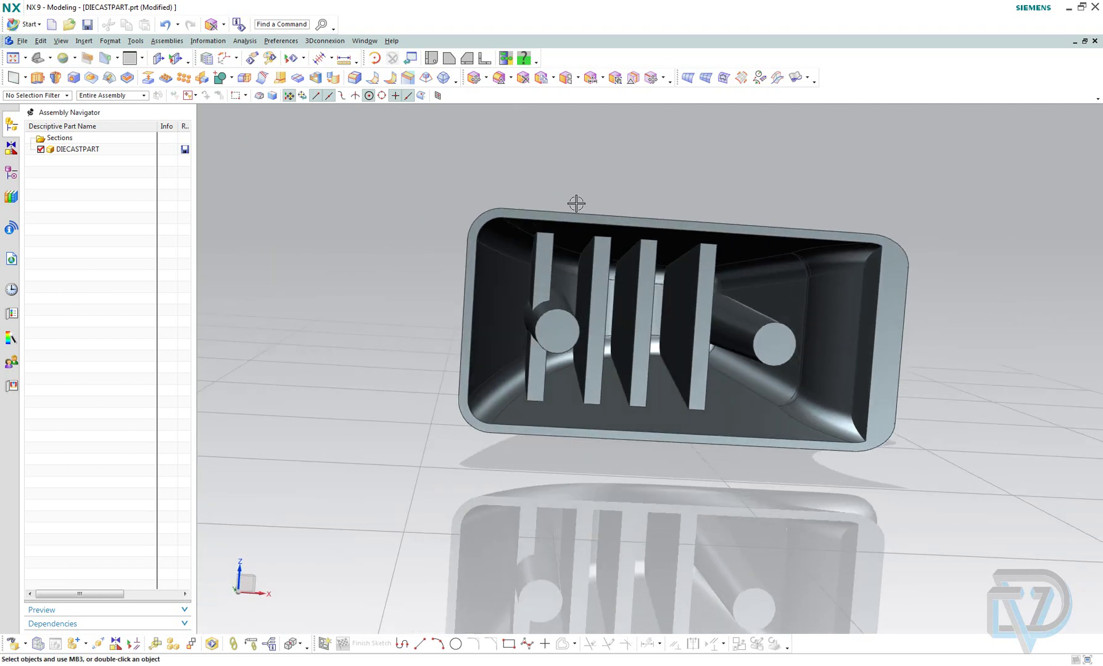